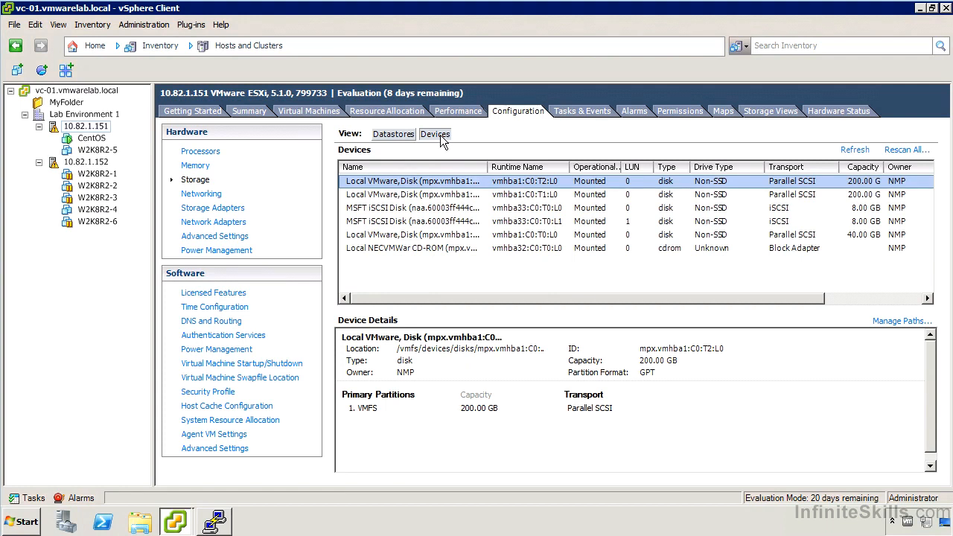
# Start adding a Disk/LUN datastore to host 10.82.1.151 and select the 8 GB MSFT iSCSI disk with LUN 0.
pyautogui.click(395, 134)
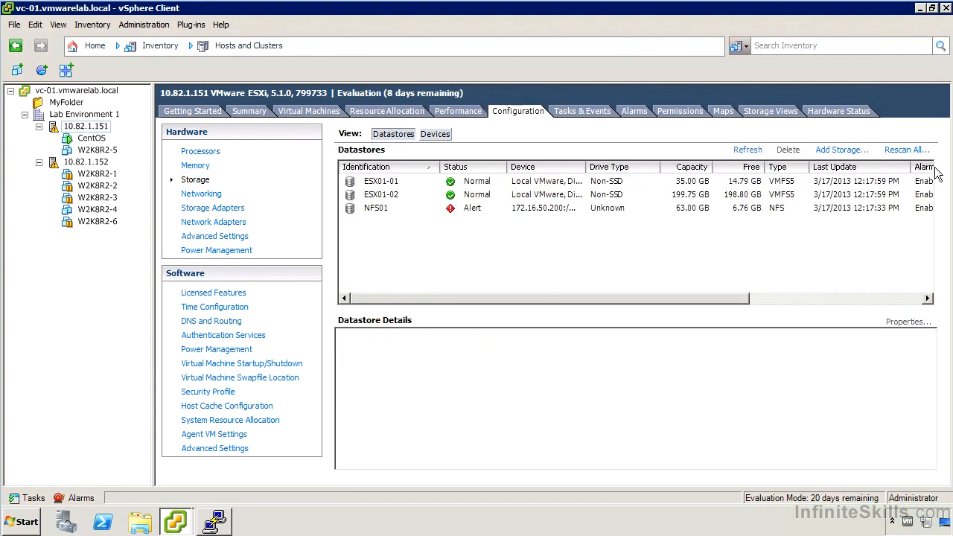
pyautogui.click(838, 153)
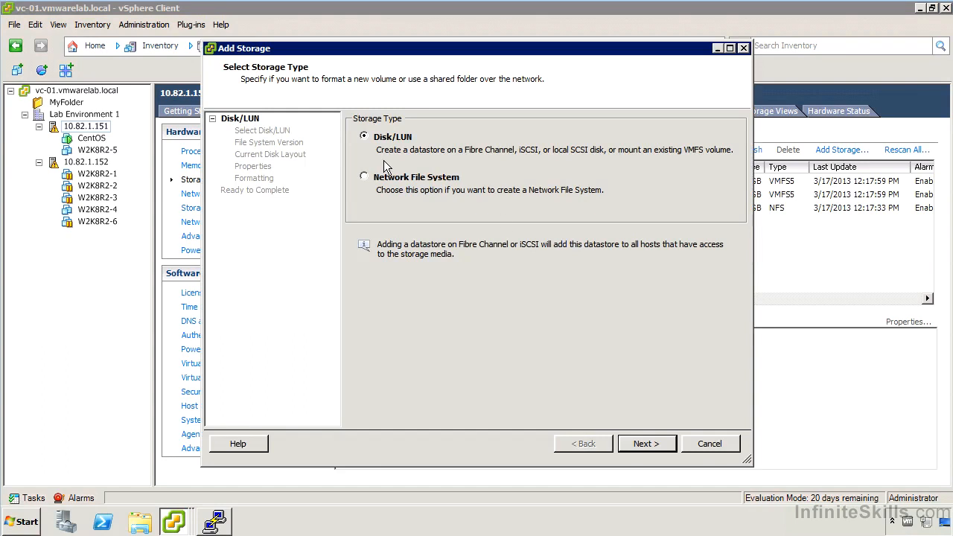
pyautogui.click(647, 451)
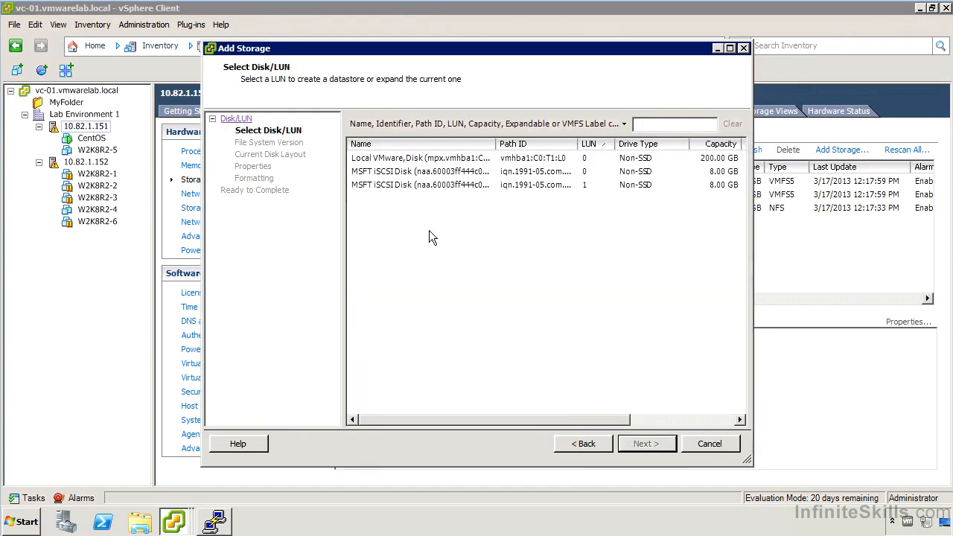
pyautogui.click(433, 174)
pyautogui.click(655, 445)
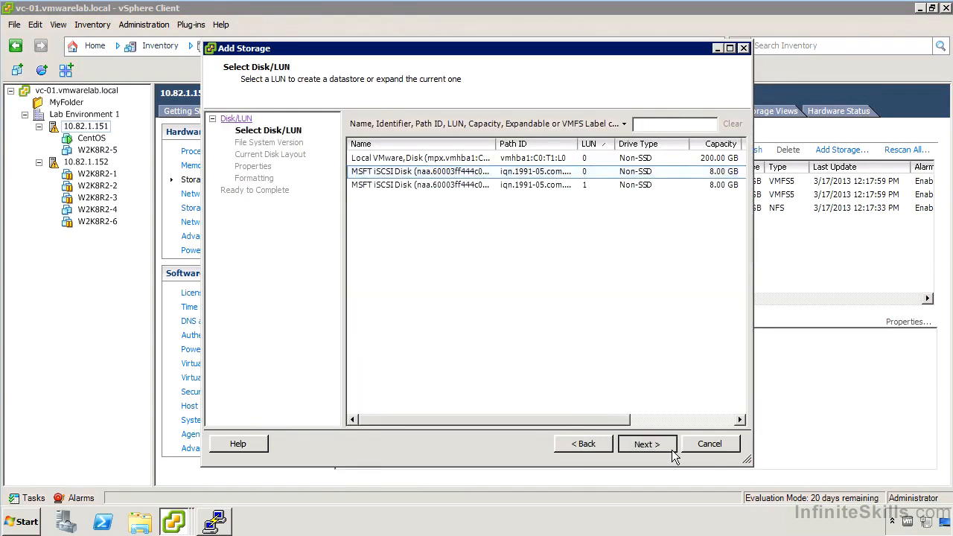
# Name the new datastore iSCSI-01, create it with the maximum available space, and display the recent tasks.
pyautogui.click(657, 442)
pyautogui.click(656, 442)
pyautogui.write('iSCSI-01')
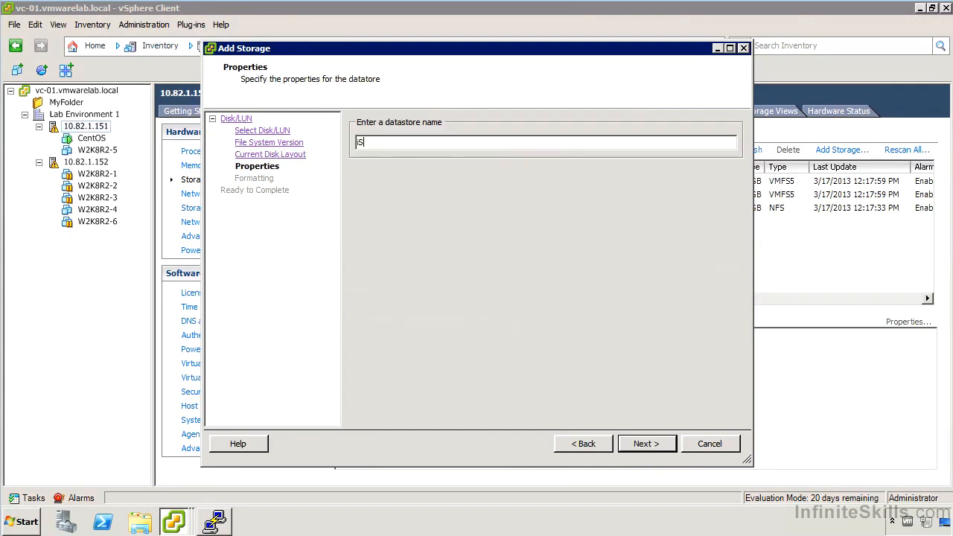
pyautogui.click(652, 447)
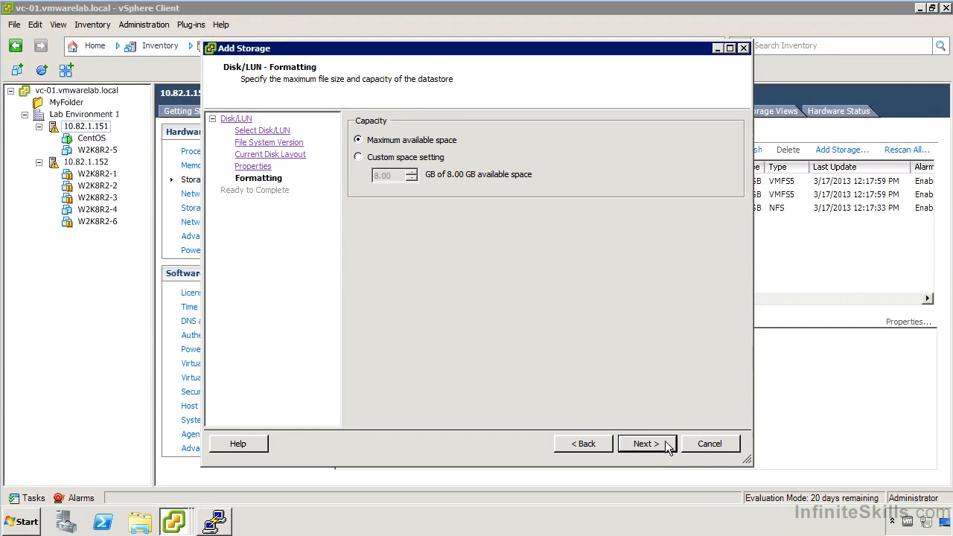
pyautogui.click(666, 443)
pyautogui.click(665, 442)
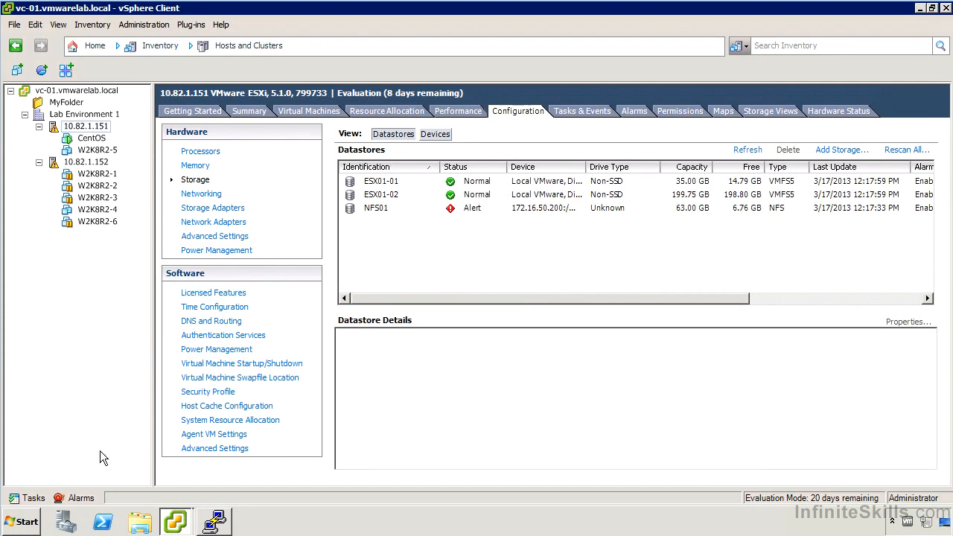
pyautogui.click(34, 498)
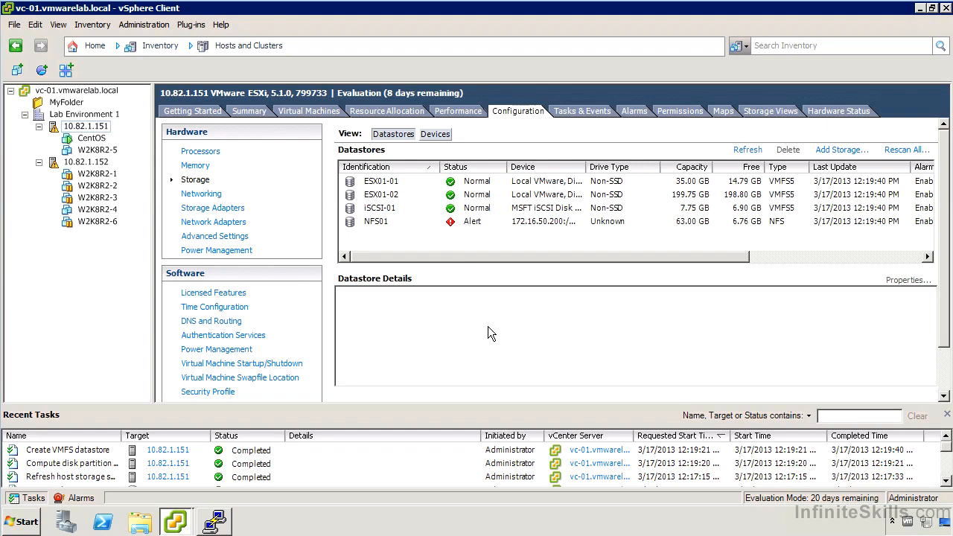
# Rescan the iSCSI software adapter vmhba33 on the host's storage adapters page and hide the recent tasks.
pyautogui.click(906, 150)
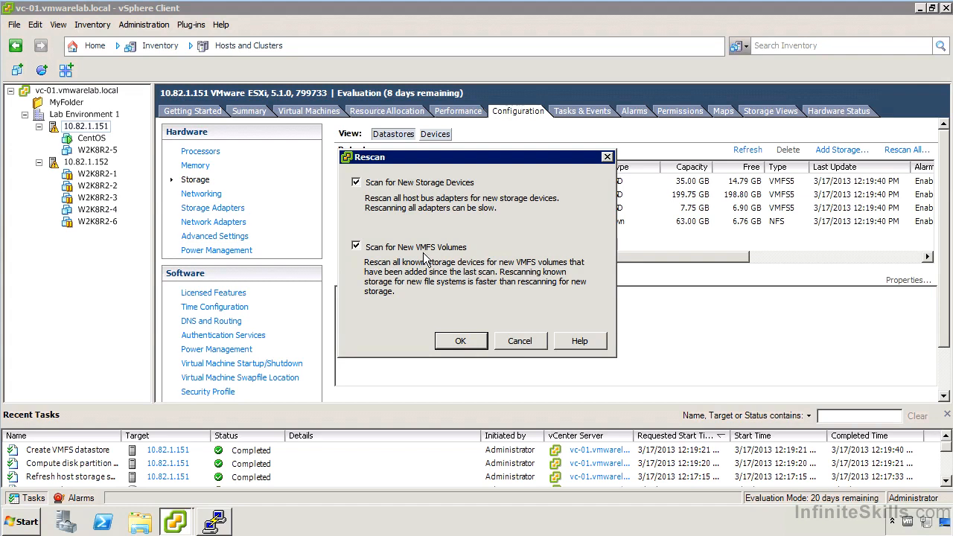
pyautogui.click(517, 343)
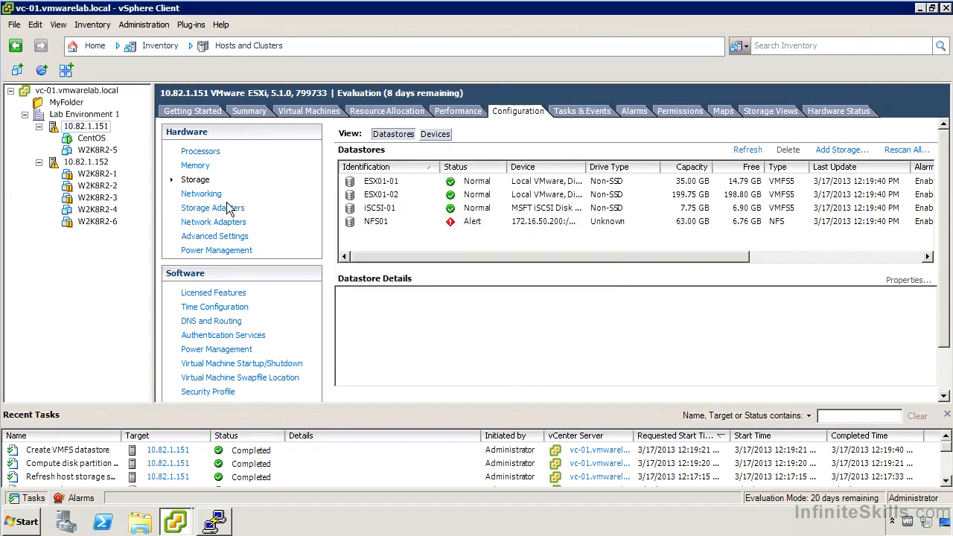
pyautogui.click(223, 207)
pyautogui.rightClick(406, 176)
pyautogui.click(445, 182)
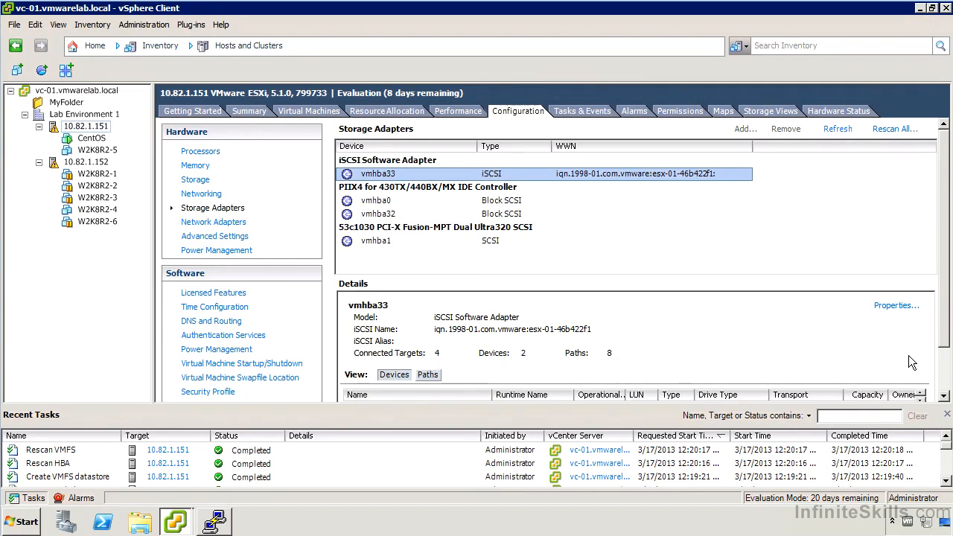
pyautogui.click(949, 415)
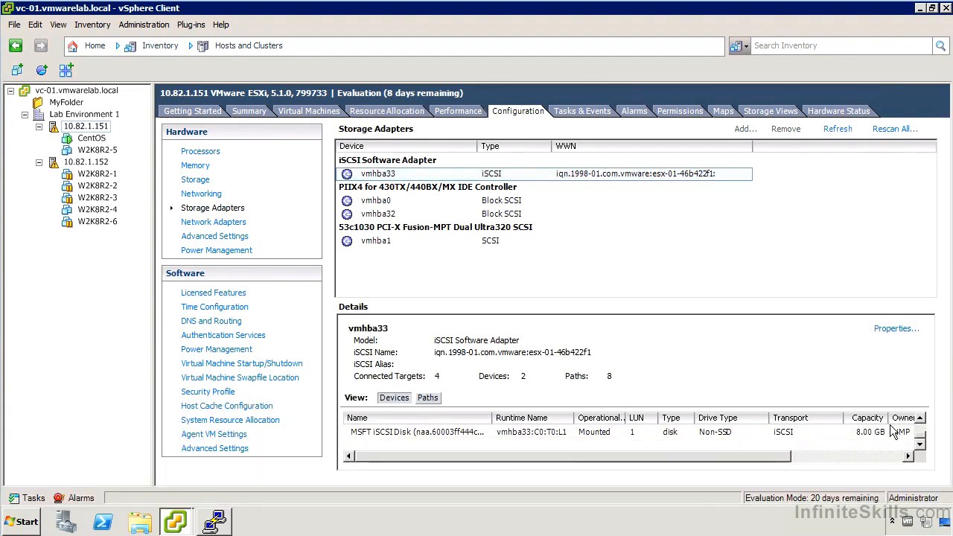
# Examine the list of paths for vmhba33, their status, and the actions offered for path vmhba33:C3:T0:L0.
pyautogui.click(434, 399)
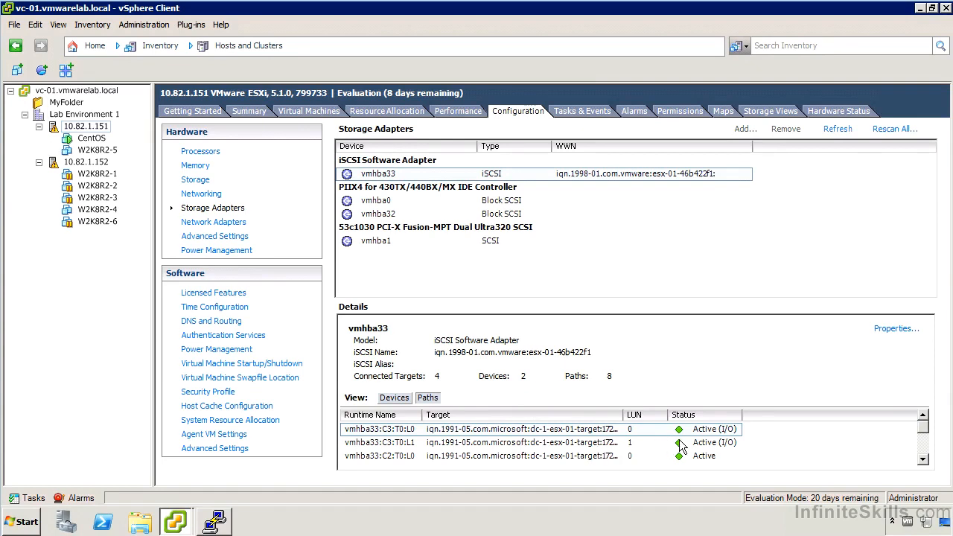
pyautogui.click(923, 460)
pyautogui.click(924, 459)
pyautogui.click(924, 459)
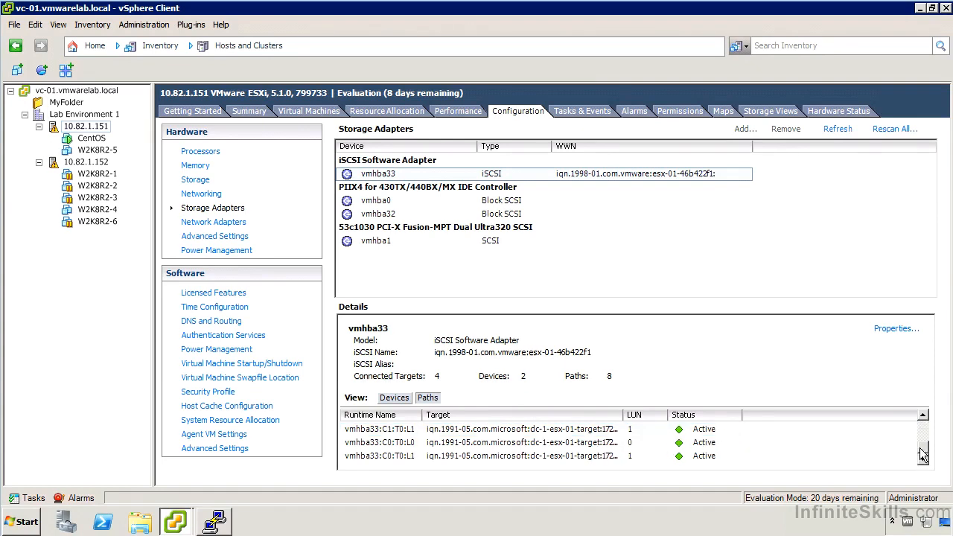
pyautogui.moveTo(923, 447); pyautogui.dragTo(923, 422)
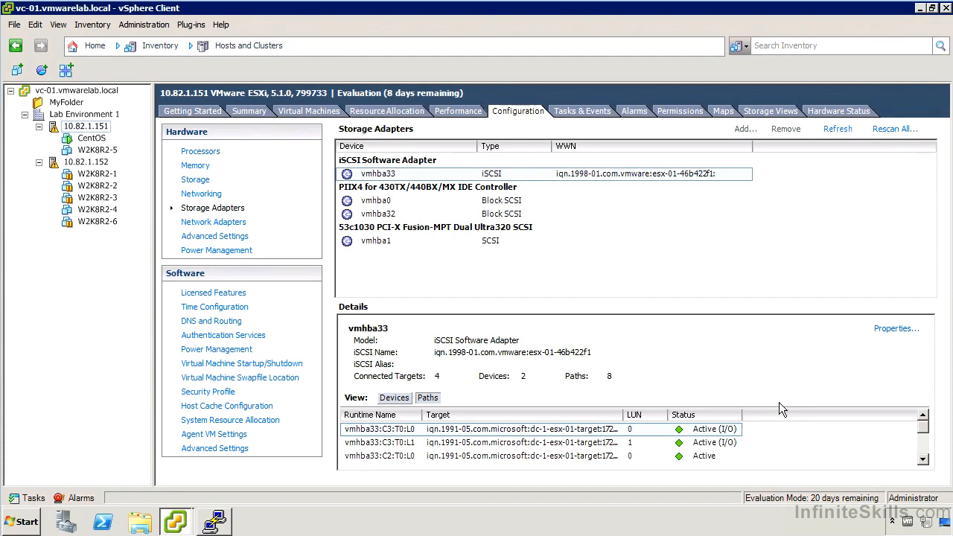
pyautogui.rightClick(372, 415)
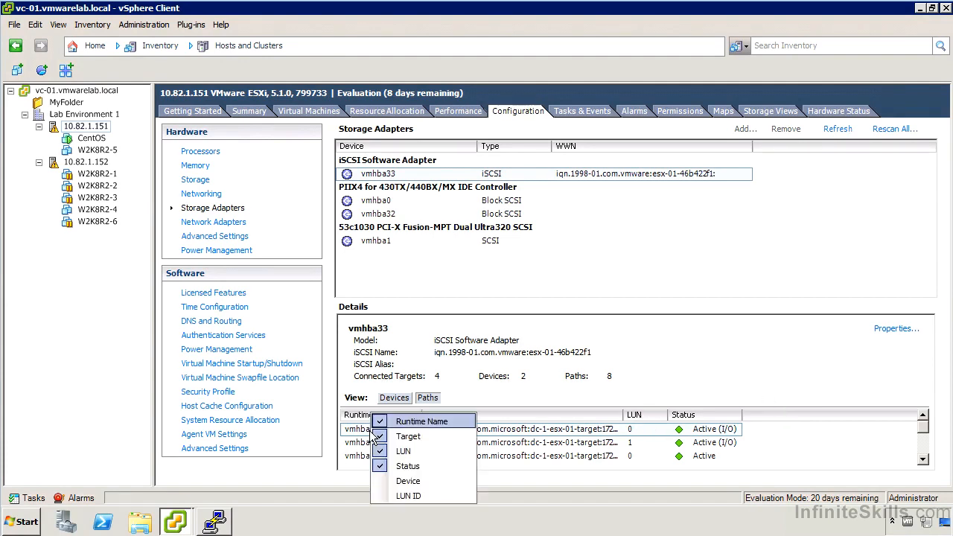
pyautogui.click(358, 432)
pyautogui.rightClick(358, 432)
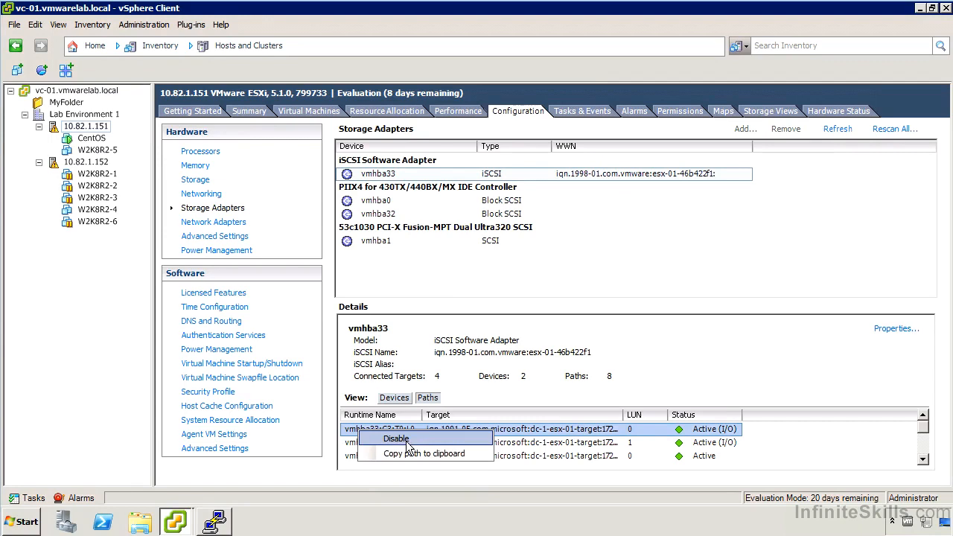
pyautogui.click(440, 407)
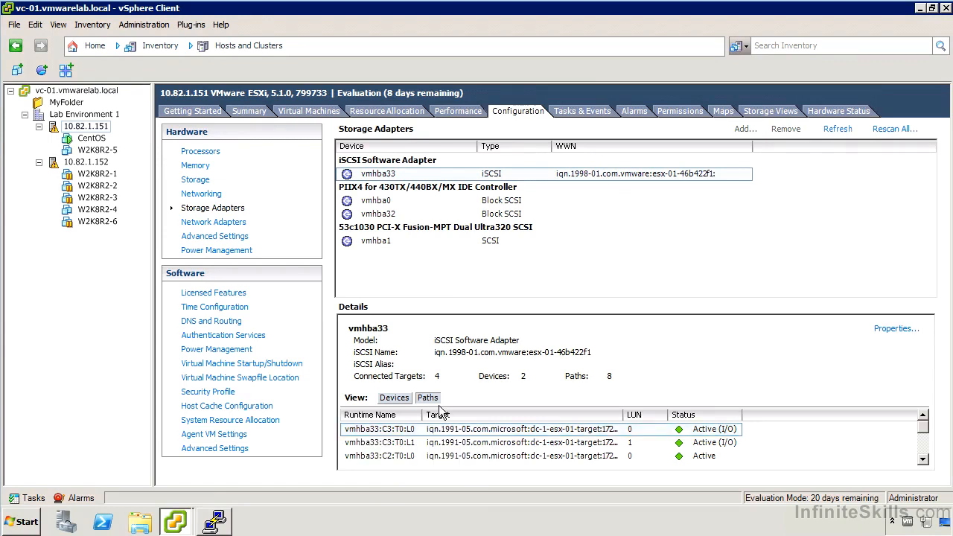
# Open the path management settings from the properties of the iSCSI-01 datastore.
pyautogui.click(207, 180)
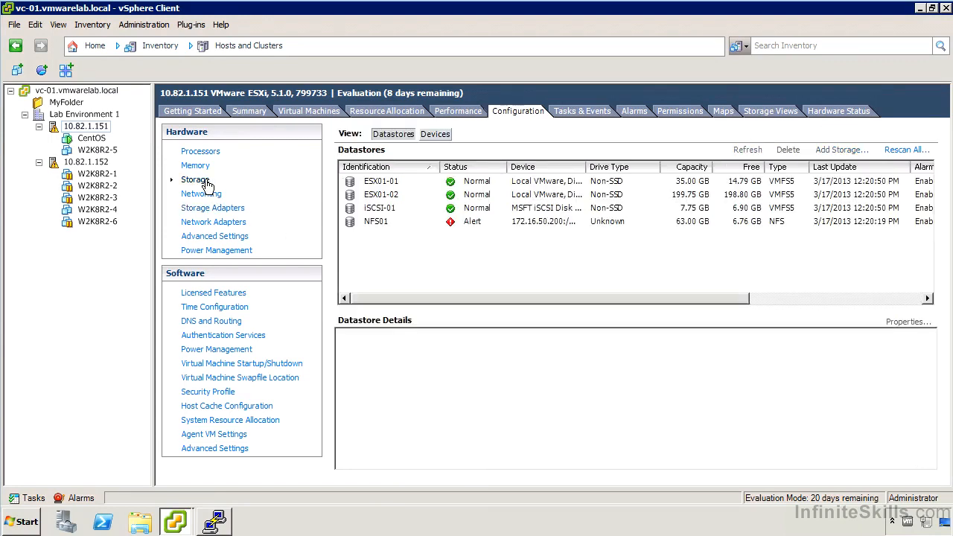
pyautogui.click(373, 210)
pyautogui.rightClick(373, 210)
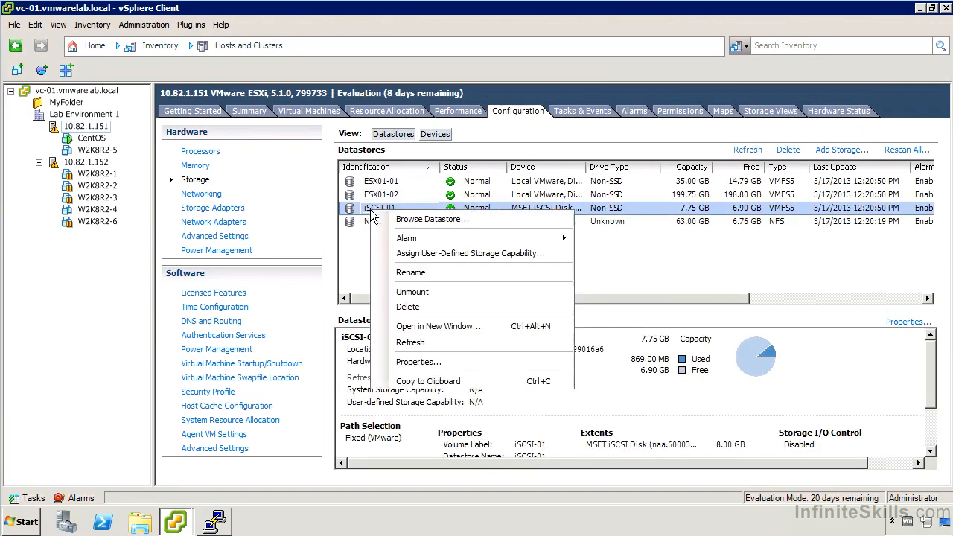
pyautogui.click(425, 363)
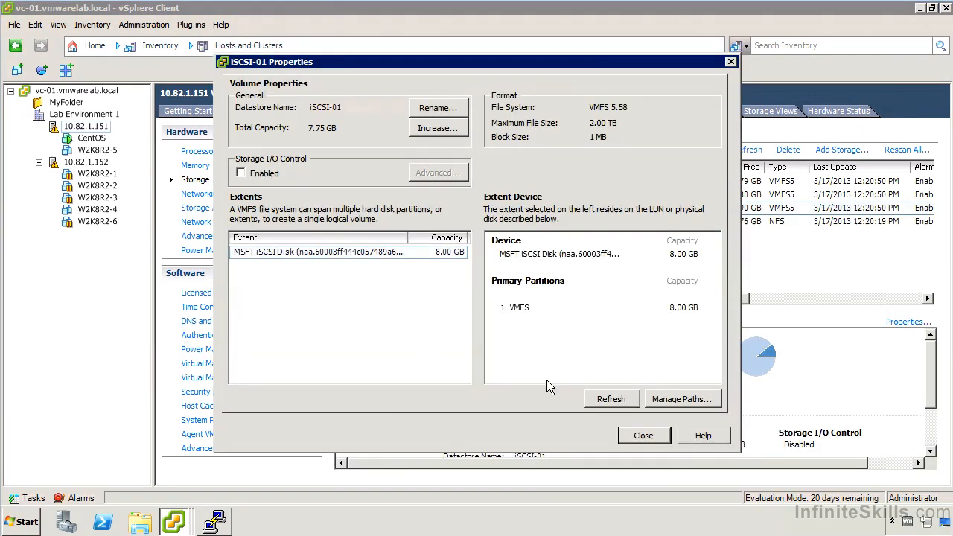
pyautogui.click(684, 400)
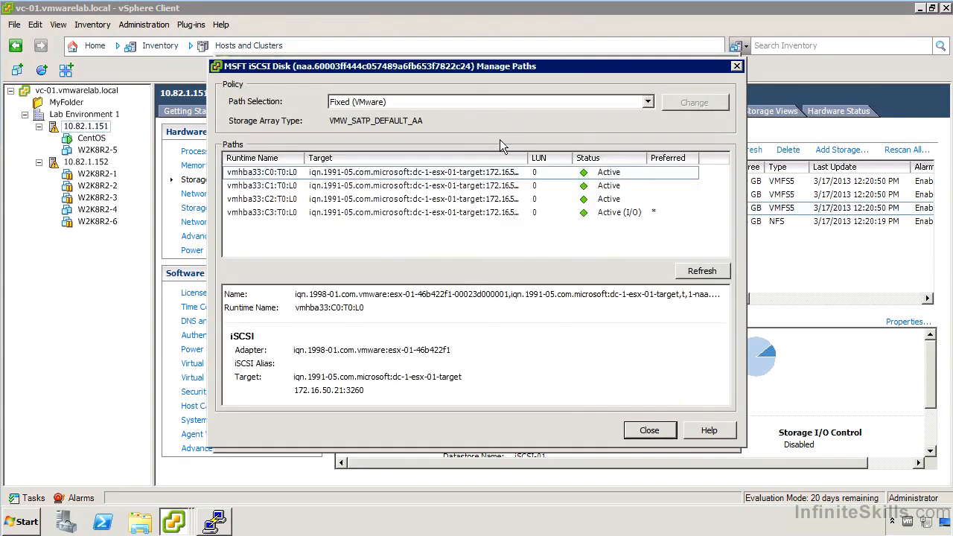
# Review the available path selection policies and the actions offered for the preferred path vmhba33:C3:T0:L0.
pyautogui.click(488, 104)
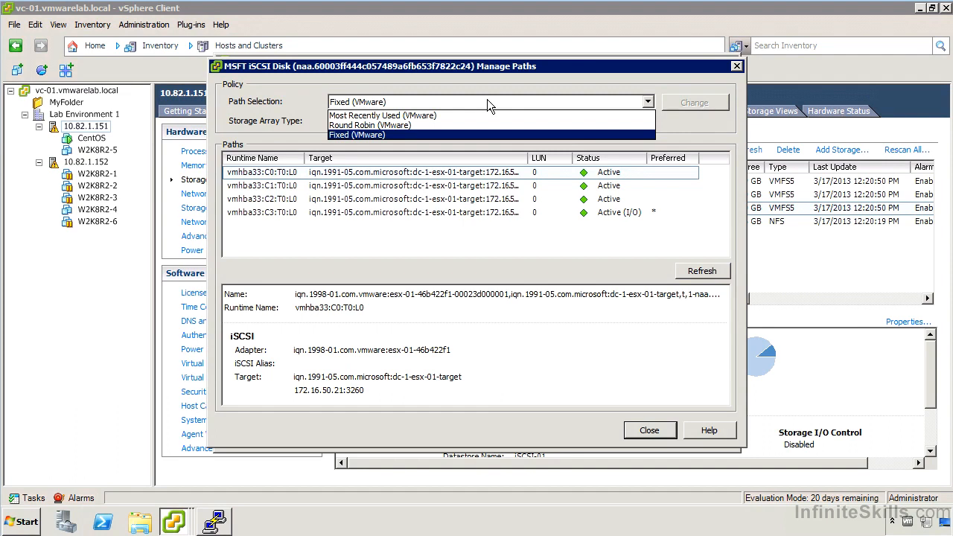
pyautogui.click(419, 223)
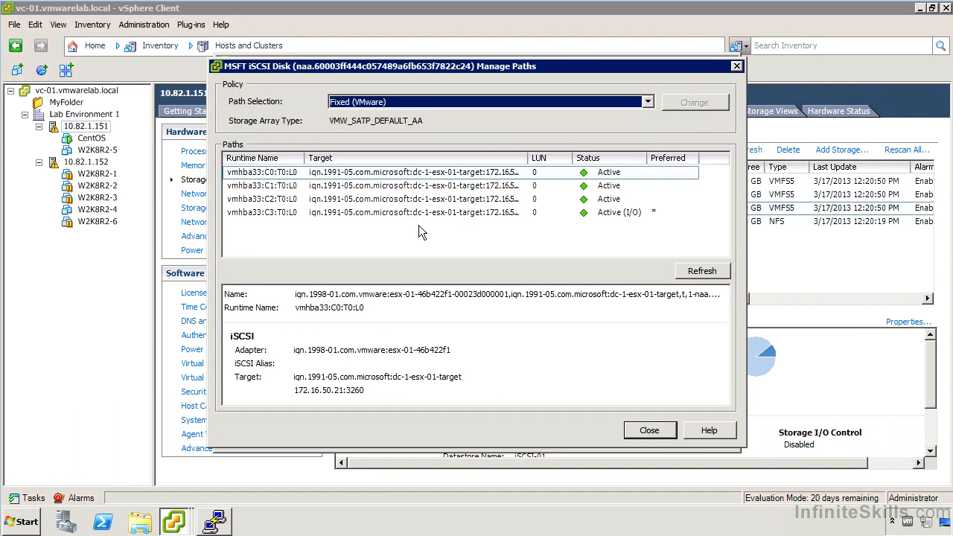
pyautogui.rightClick(419, 216)
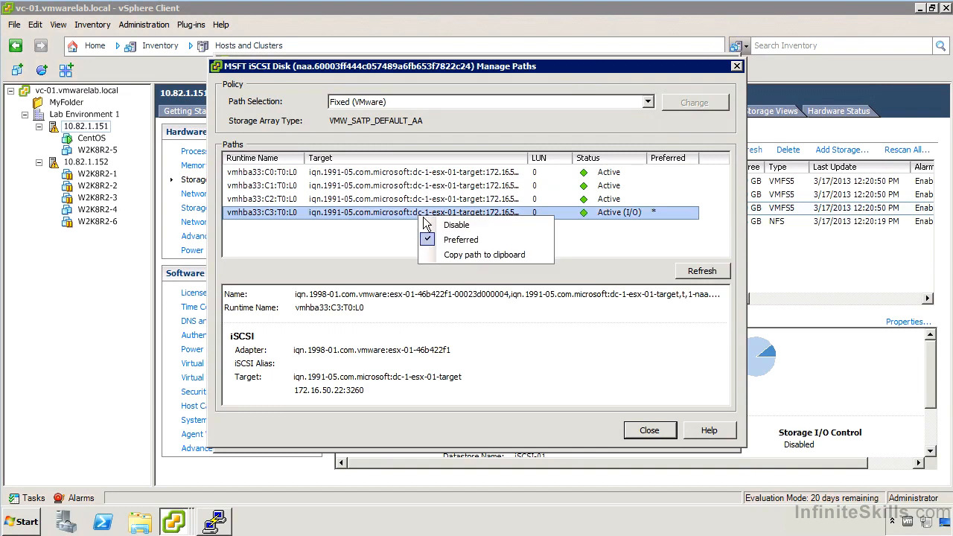
pyautogui.click(343, 245)
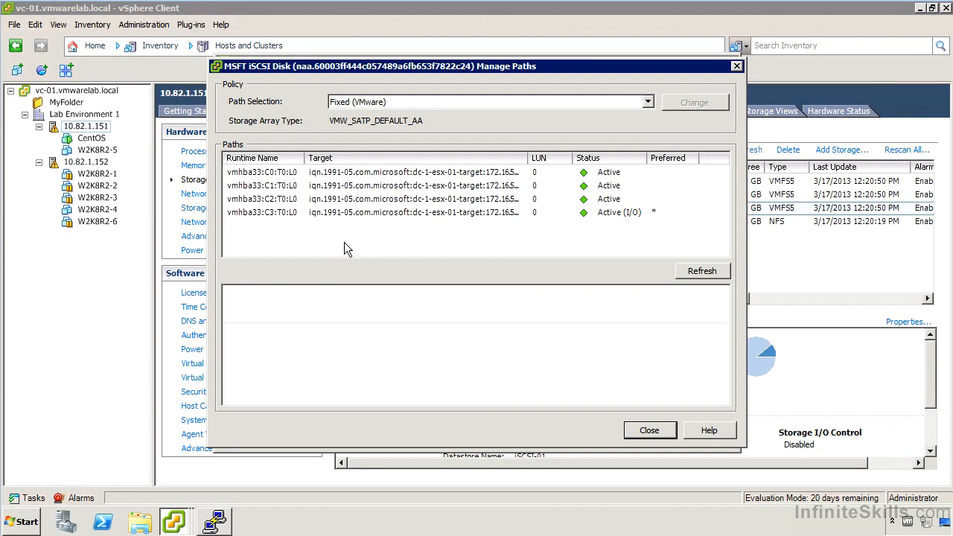
# Choose Round Robin (VMware) as the path selection without applying it, and close the path and datastore properties.
pyautogui.click(649, 102)
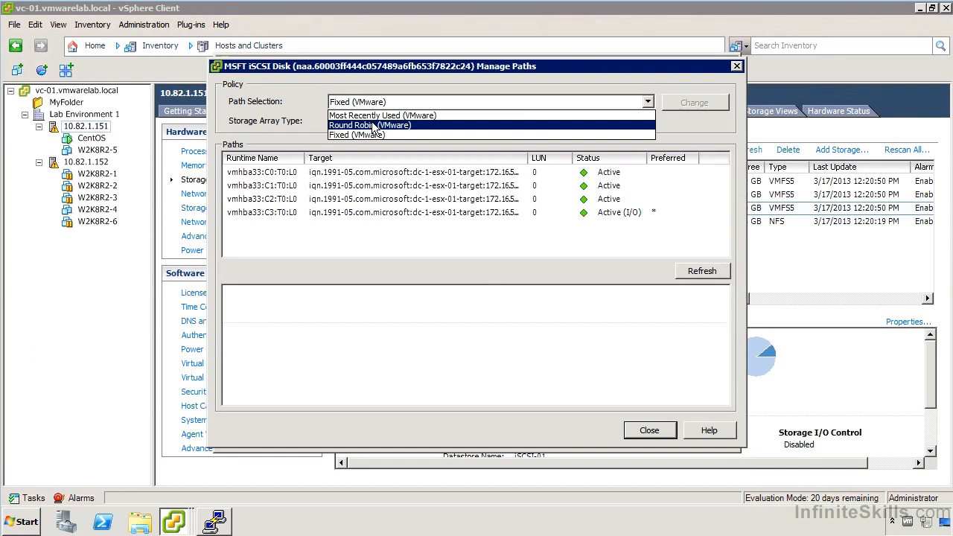
pyautogui.click(372, 125)
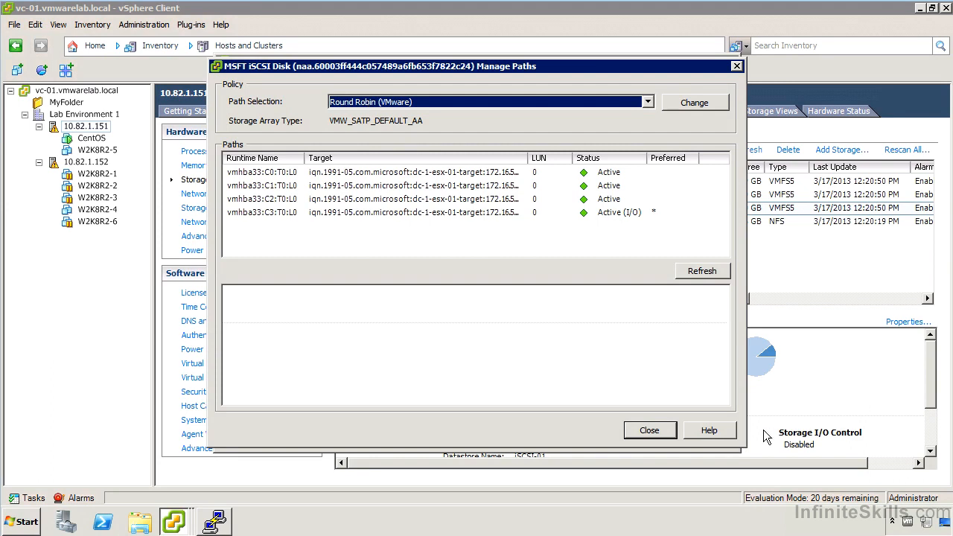
pyautogui.click(644, 439)
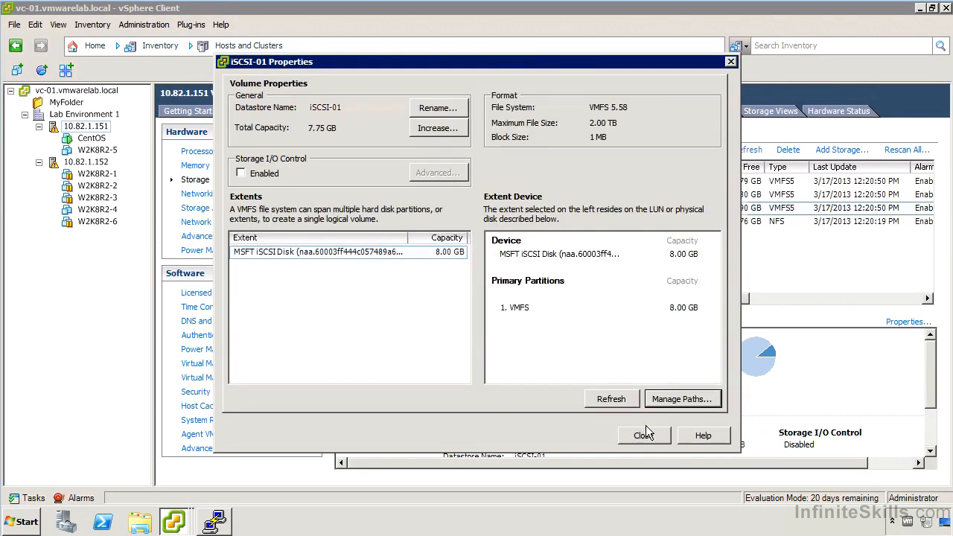
pyautogui.click(644, 438)
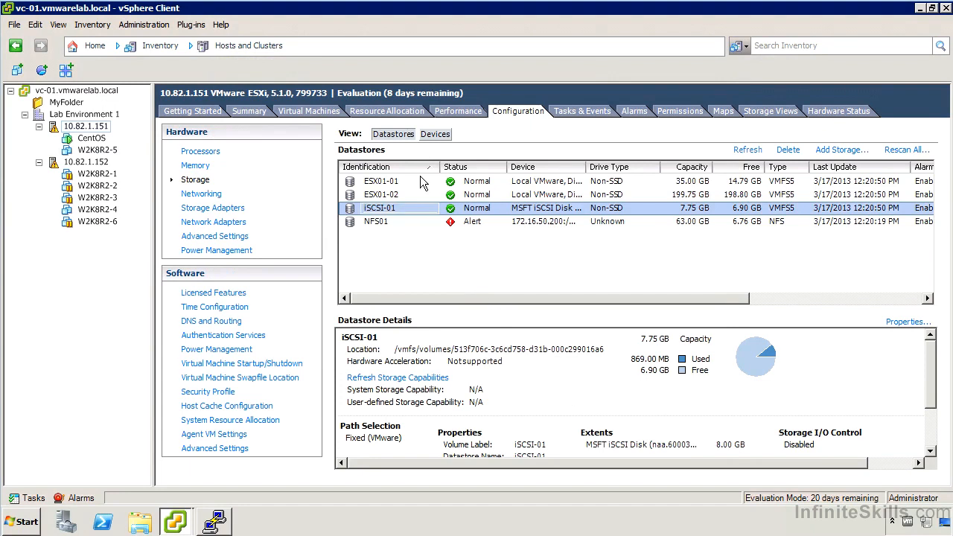
# Check the path settings and device details of the LUN 0 MSFT iSCSI disk among the storage devices, and return to the datastores.
pyautogui.click(435, 134)
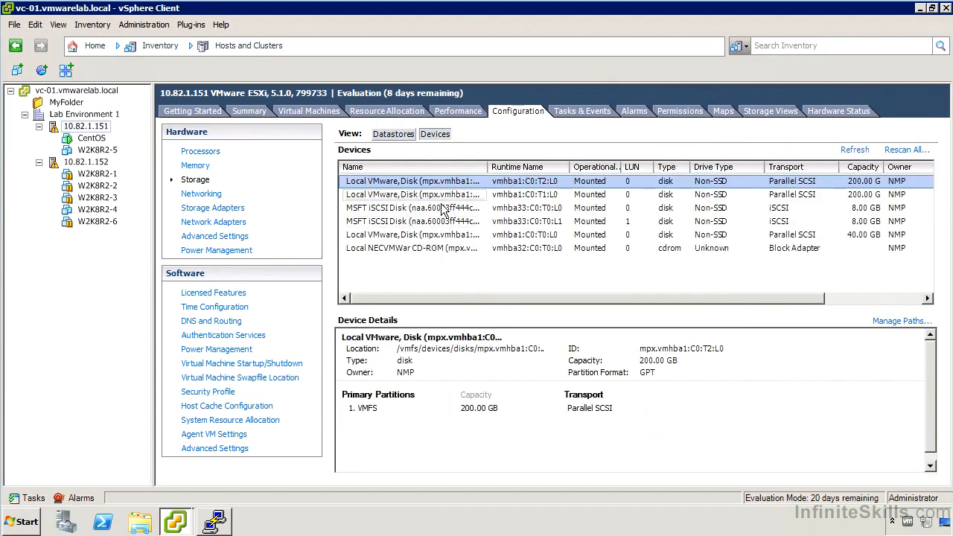
pyautogui.rightClick(441, 207)
pyautogui.click(506, 230)
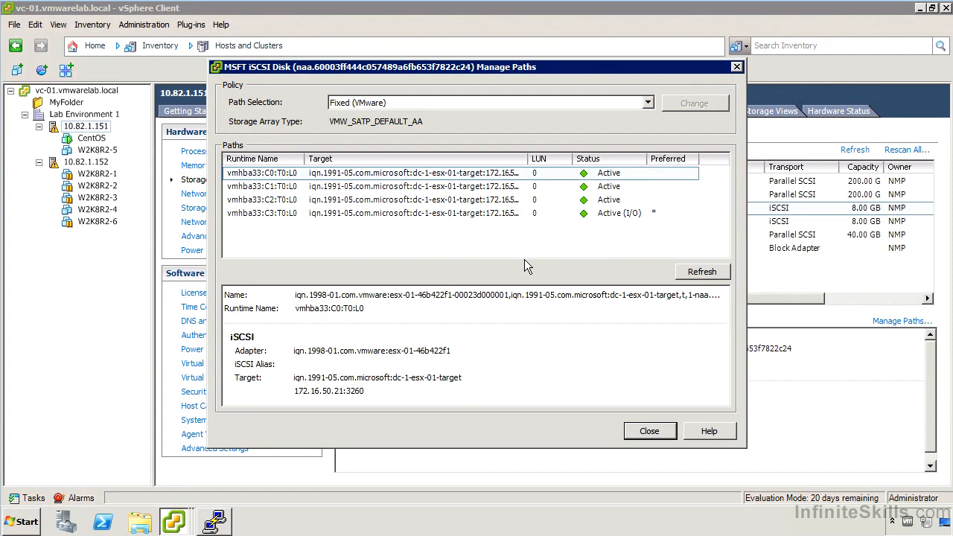
pyautogui.click(656, 432)
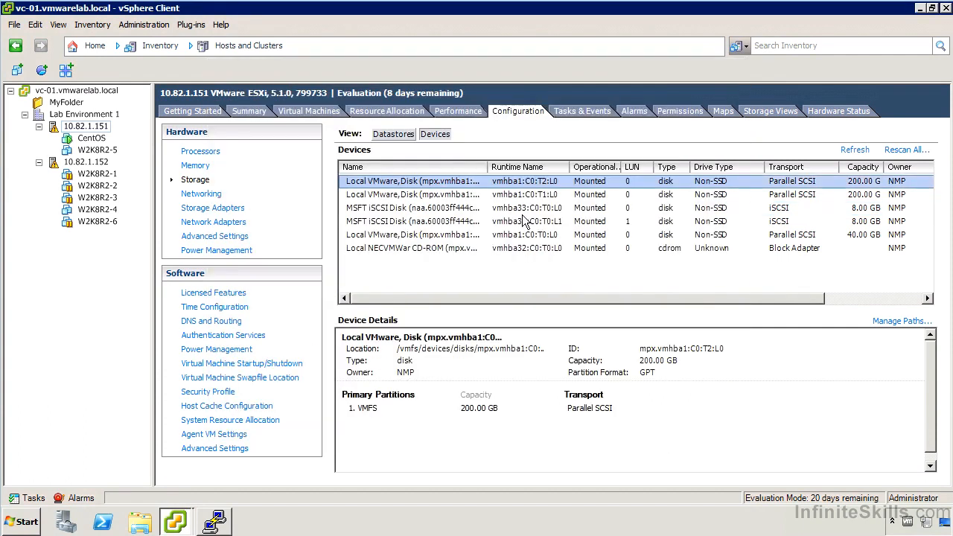
pyautogui.click(439, 210)
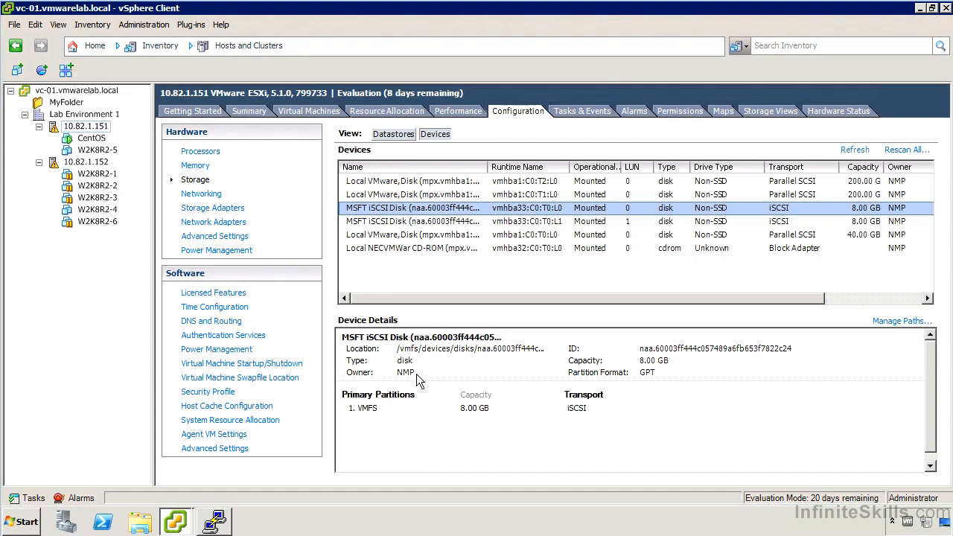
pyautogui.click(406, 134)
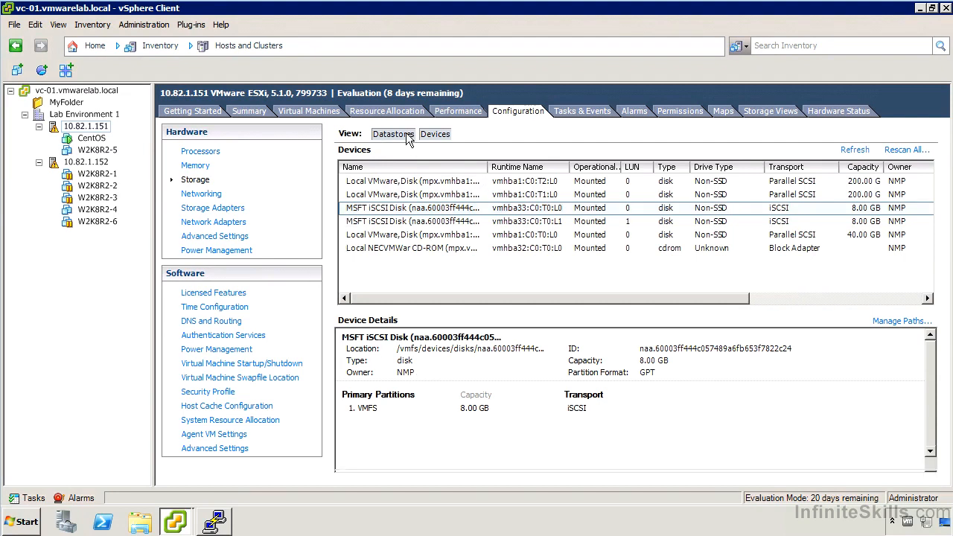
# Review the path selection policies for the iSCSI-01 datastore, close its path and properties dialogs, and return to the storage devices.
pyautogui.click(406, 208)
pyautogui.rightClick(408, 211)
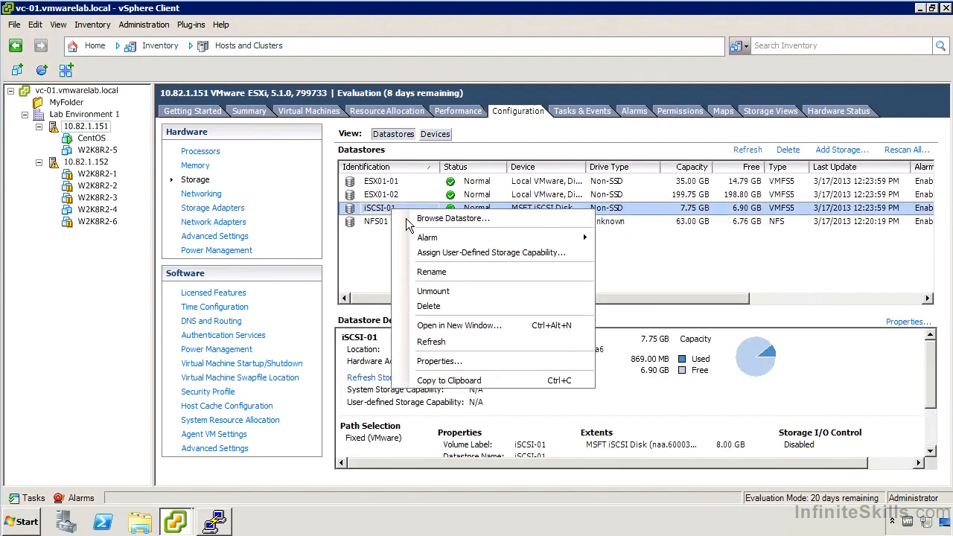
pyautogui.click(466, 362)
pyautogui.click(704, 400)
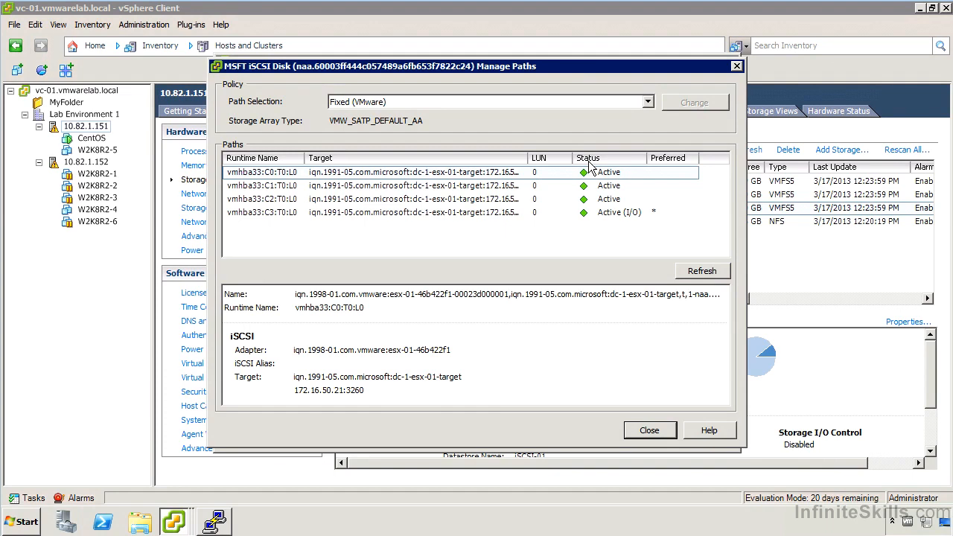
pyautogui.click(449, 104)
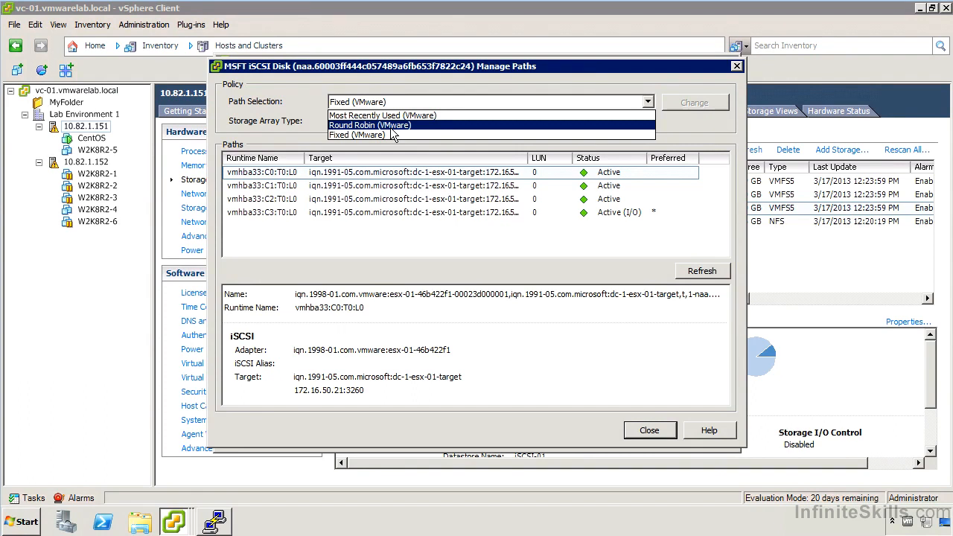
pyautogui.click(650, 435)
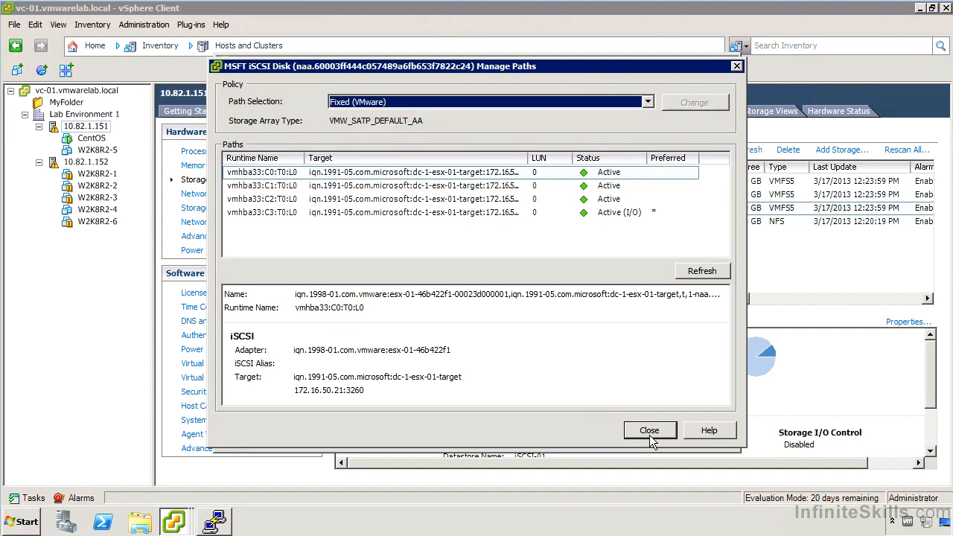
pyautogui.click(650, 432)
pyautogui.click(645, 435)
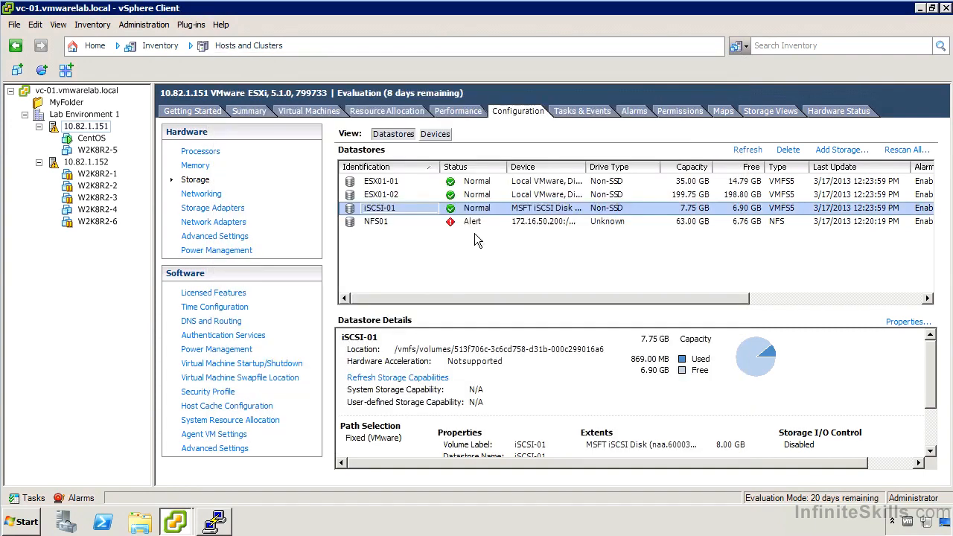
pyautogui.click(437, 134)
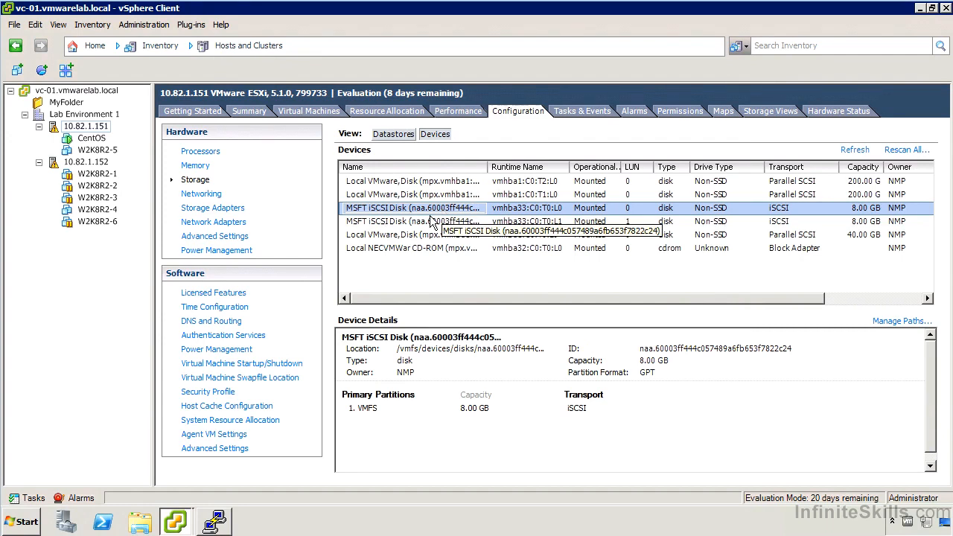
# Switch to the PuTTY session on the host and display the usage help for esxcli and esxcli storage.
pyautogui.click(212, 521)
pyautogui.write('esxcli')
pyautogui.press('Return')
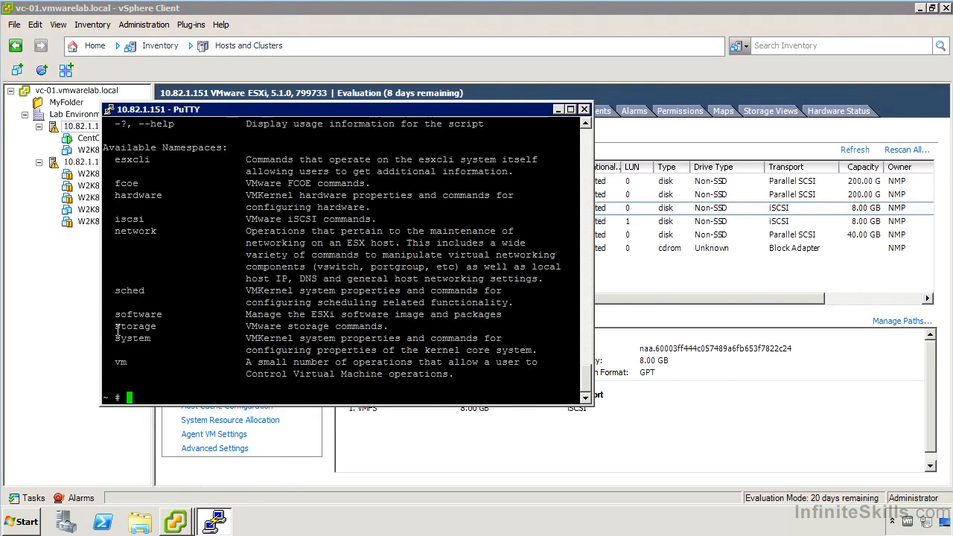
pyautogui.write('esxcli storage')
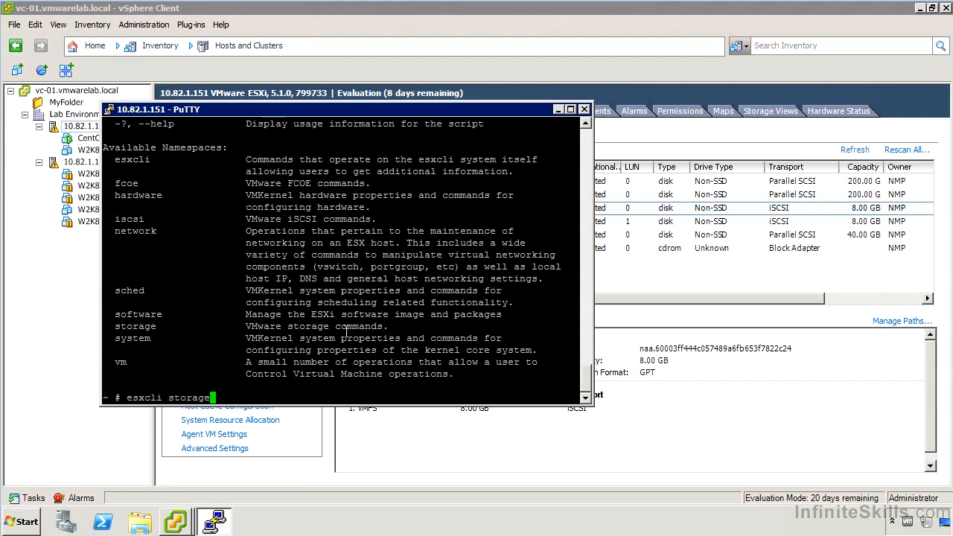
pyautogui.press('Return')
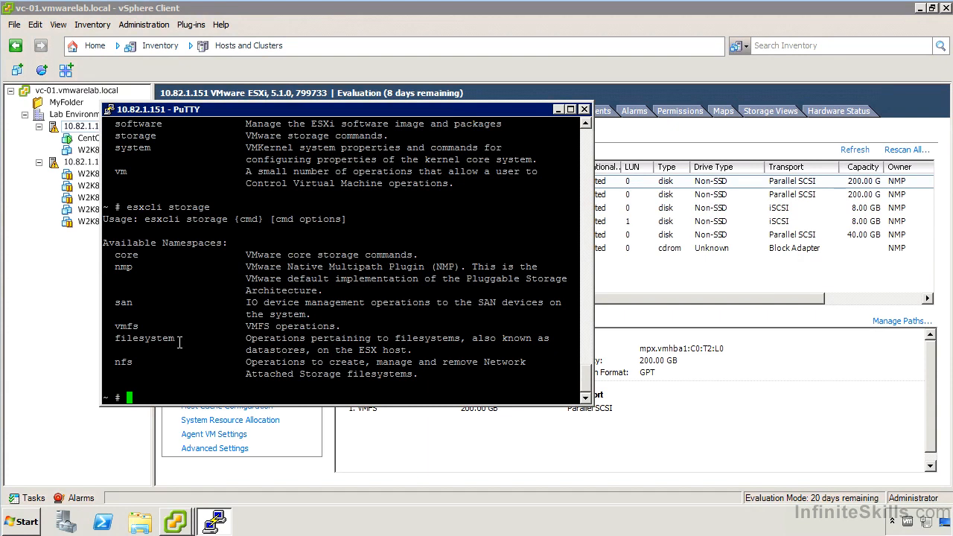
# Display the namespaces of the Native Multipath Plugin with esxcli storage nmp.
pyautogui.write('esxcli ')
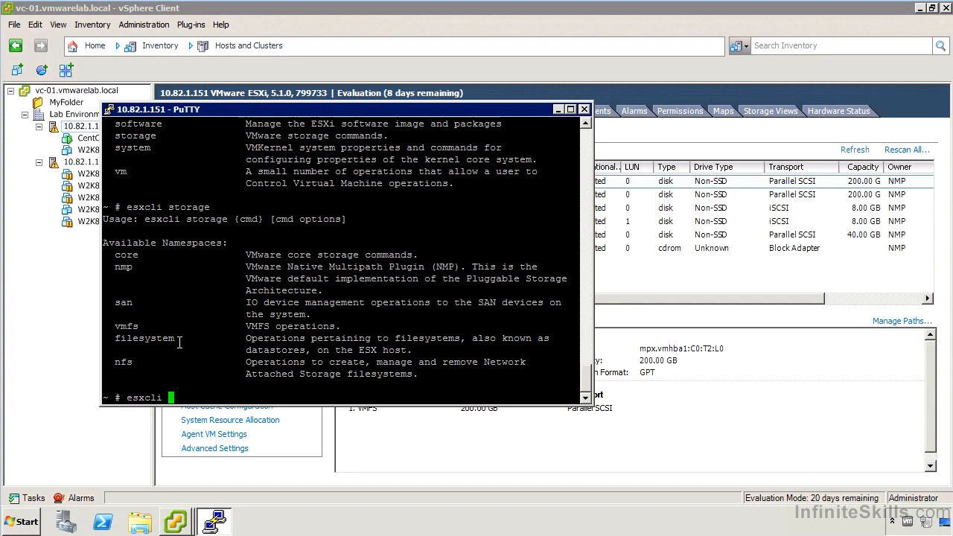
pyautogui.write('storage nmp')
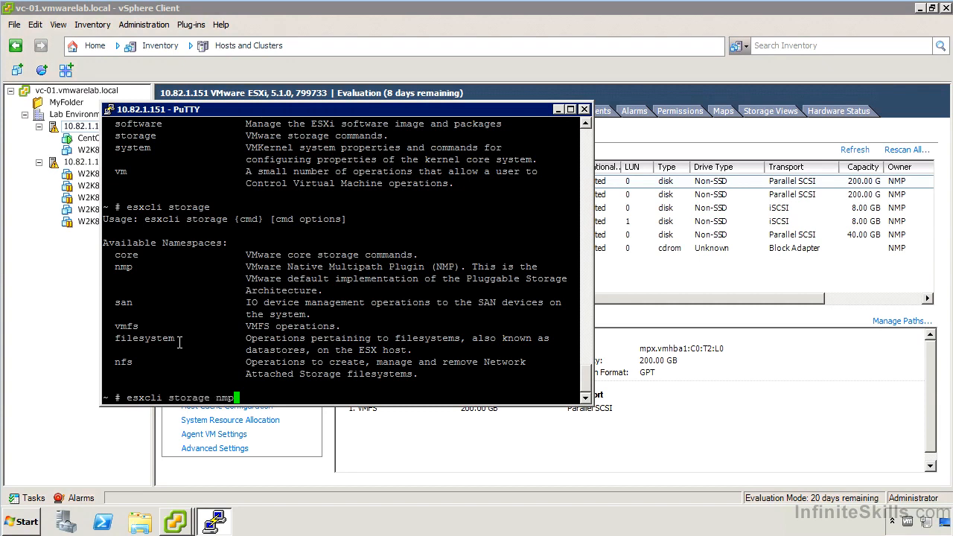
pyautogui.press('Return')
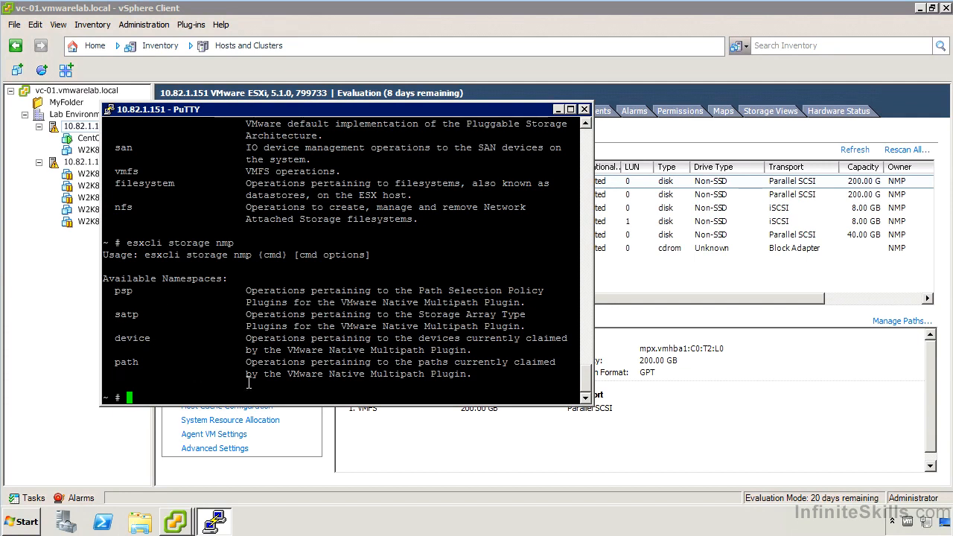
# Show the esxcli storage nmp psp usage and list the loaded path selection plugins with esxcli storage nmp psp list.
pyautogui.press('Up')
pyautogui.write('psp')
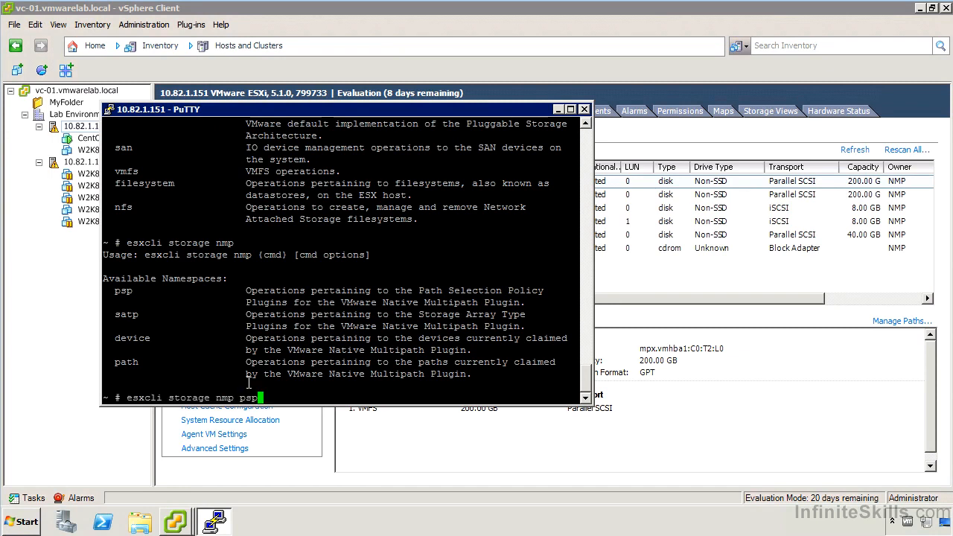
pyautogui.press('Return')
pyautogui.press('Up')
pyautogui.write('list')
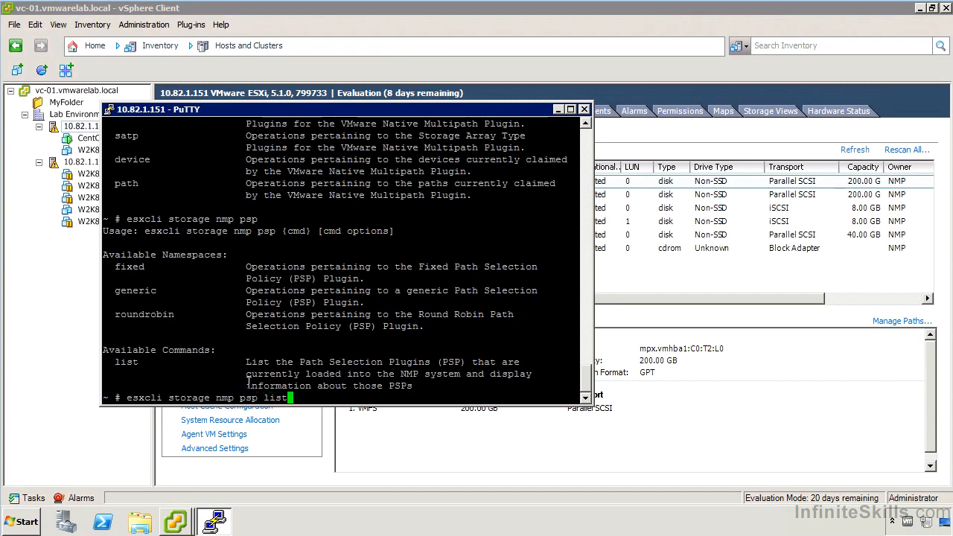
pyautogui.press('Return')
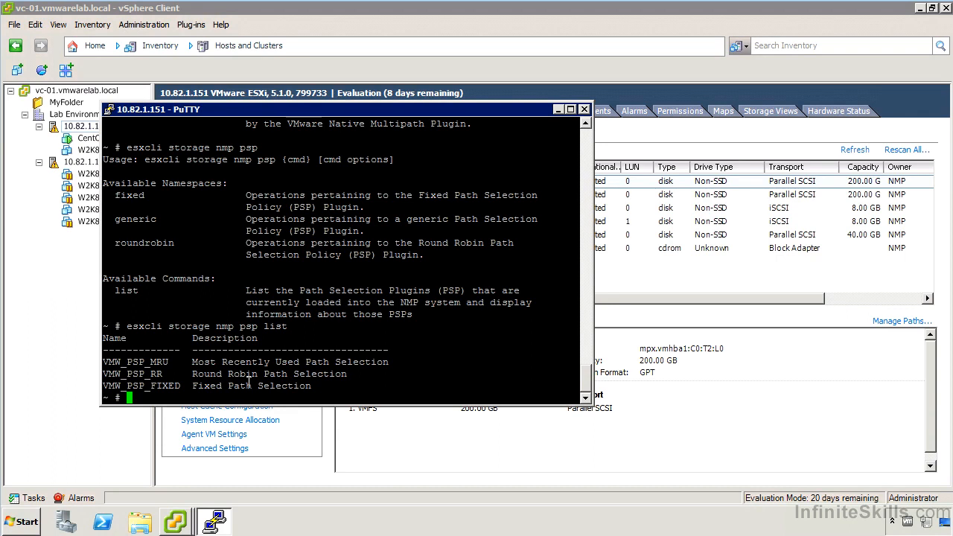
# Clear the terminal and display the core storage namespaces with esxcli storage core.
pyautogui.hotkey('ctrl', 'l')
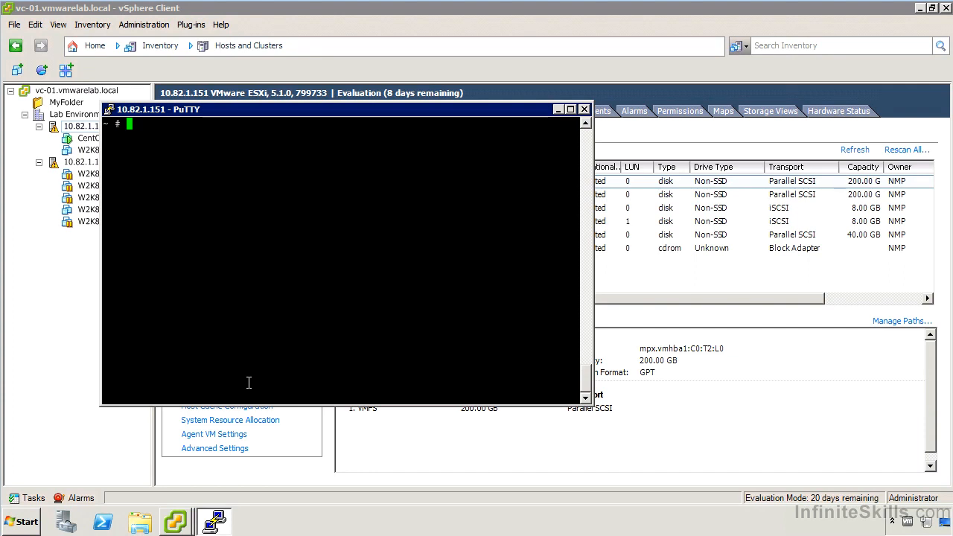
pyautogui.write('esxcli storage core')
pyautogui.press('Return')
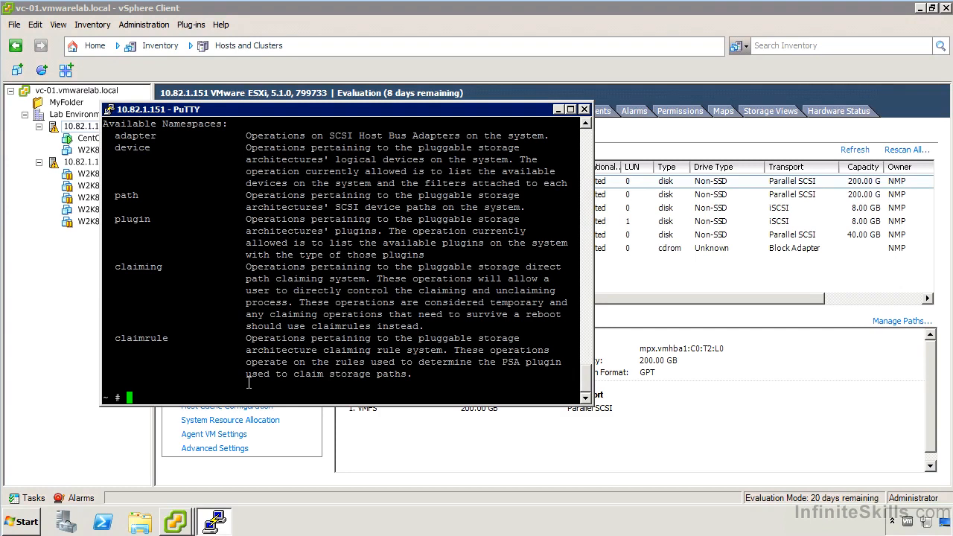
# Show the esxcli storage core claimrule usage and list the claim rules with esxcli storage core claimrule list.
pyautogui.press('Up')
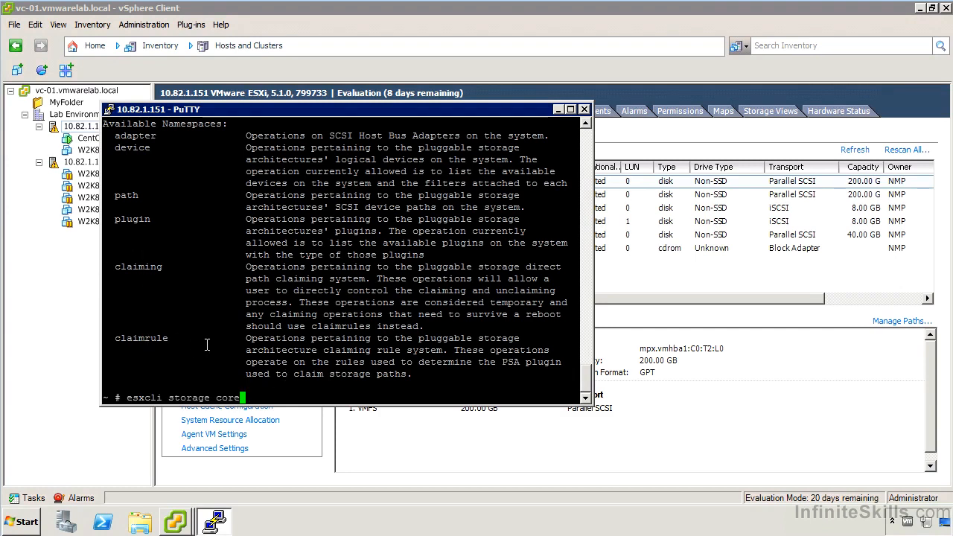
pyautogui.write('claimrule')
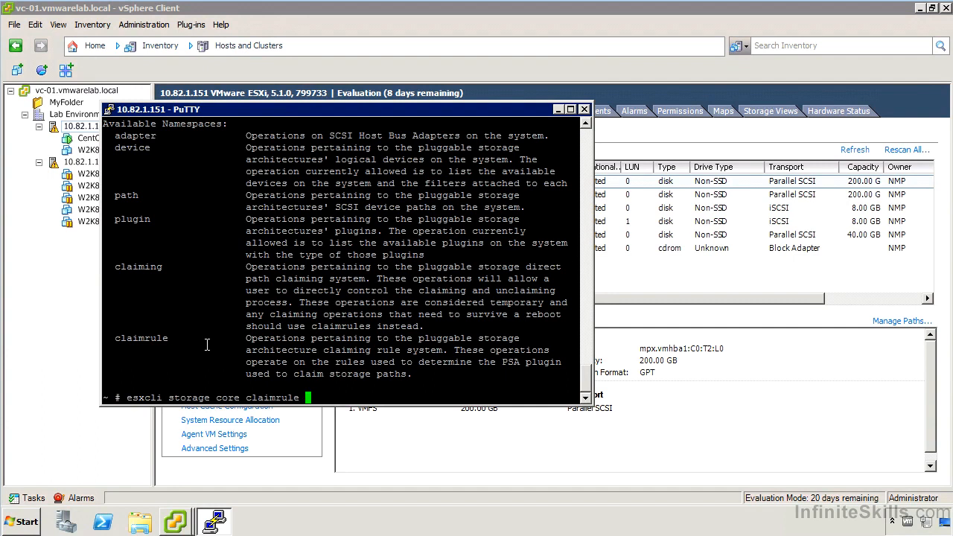
pyautogui.press('Return')
pyautogui.press('Up')
pyautogui.write('list')
pyautogui.press('Return')
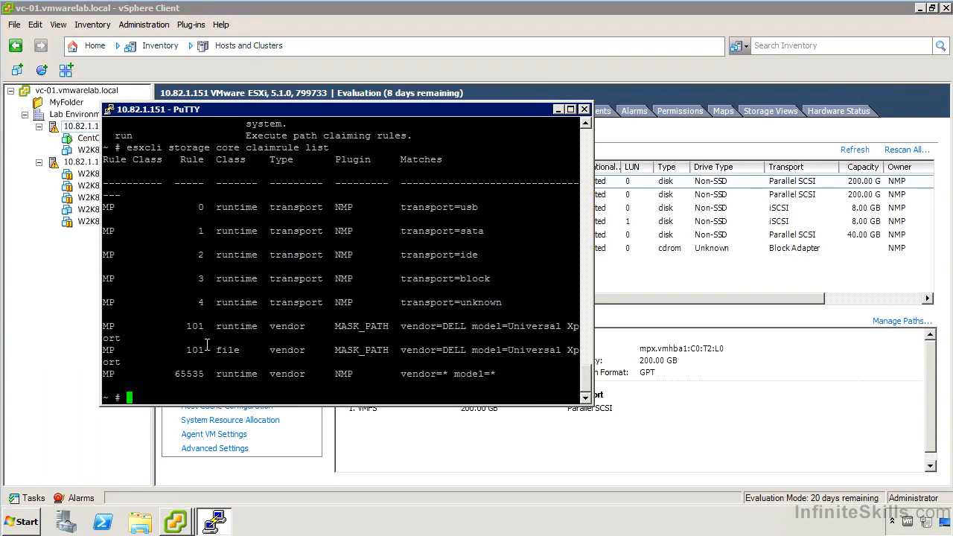